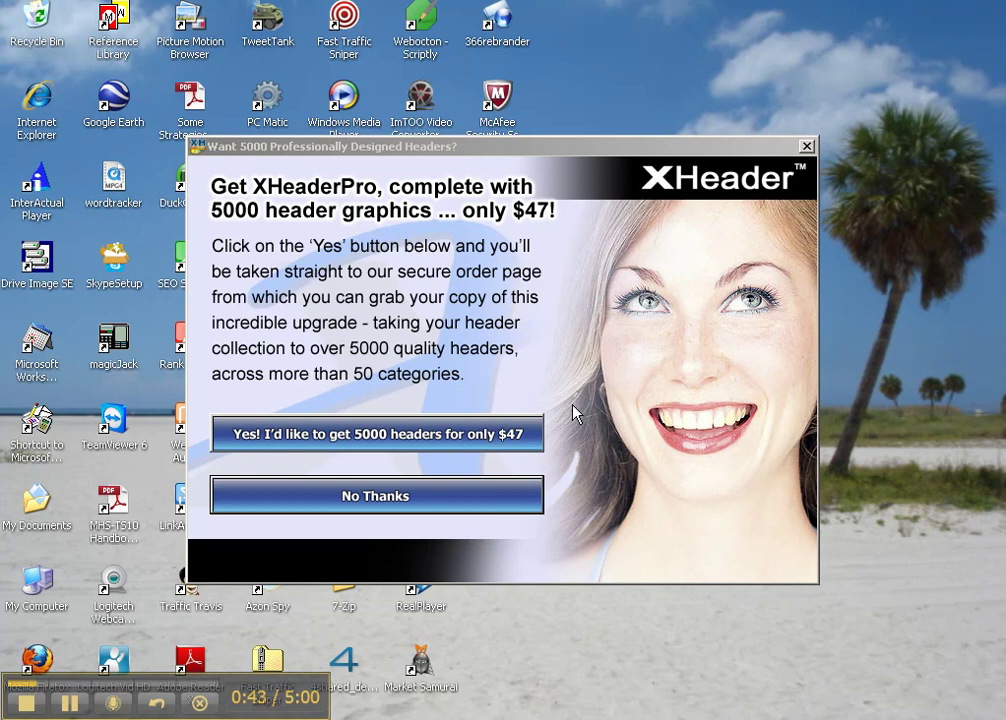
Decline the upgrade offer, start a blank header, and raise its width from 750 to 950
left_click(433, 497)
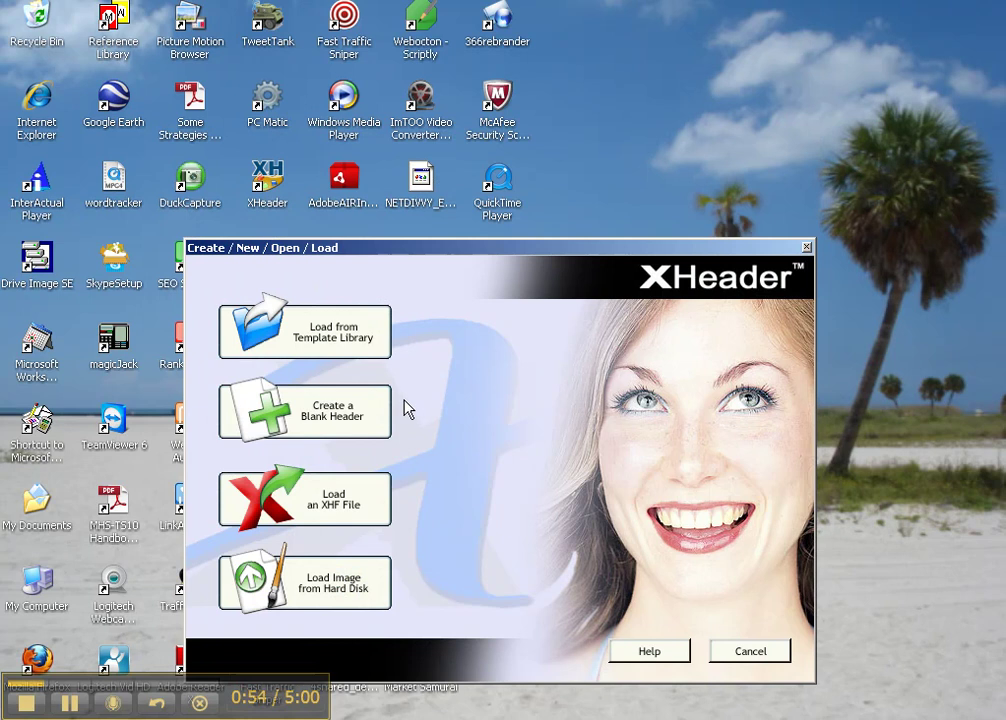
left_click(327, 416)
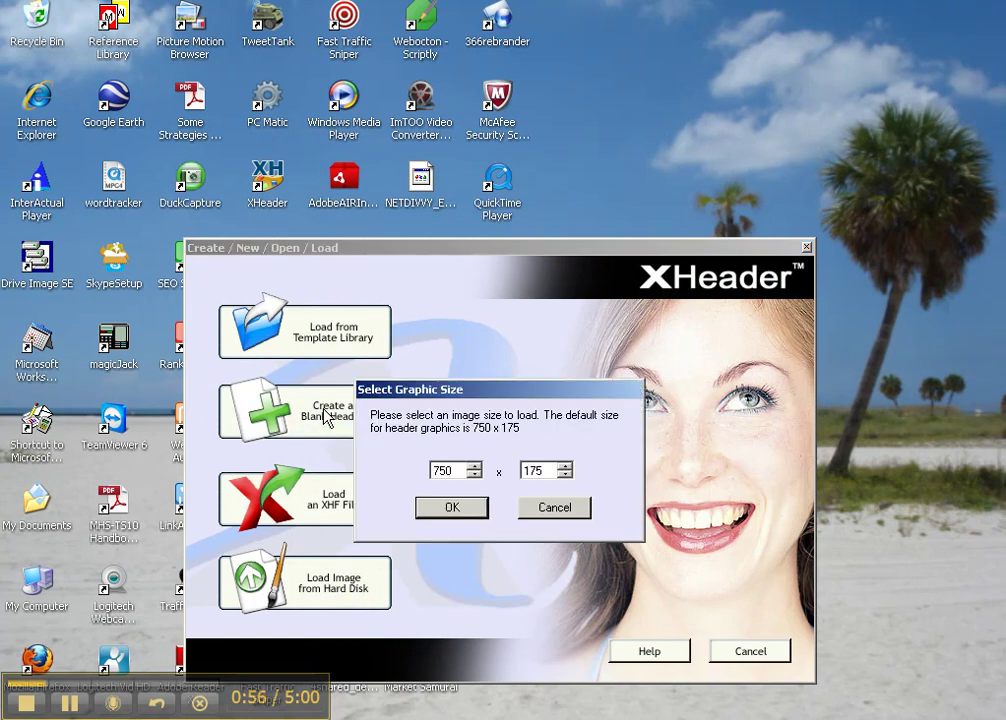
left_click(474, 466)
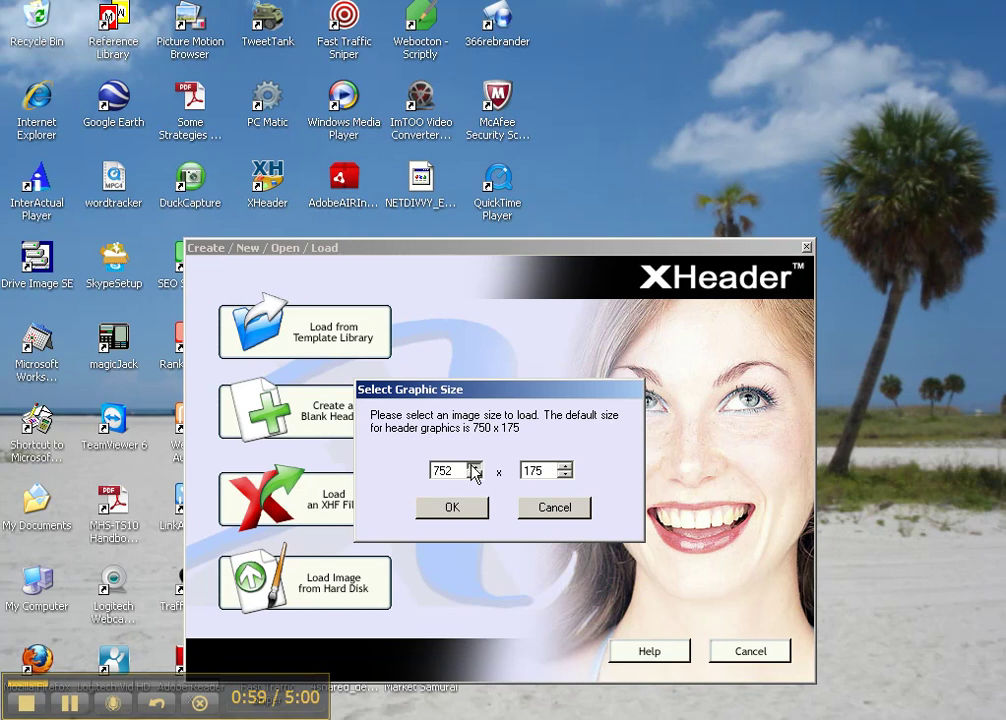
left_click_drag(474, 466, 474, 466)
left_click(474, 466)
left_click(474, 466)
left_click_drag(474, 466, 474, 466)
left_click(474, 466)
left_click(474, 466)
left_click(474, 466)
left_click(474, 466)
left_click(474, 466)
left_click(474, 466)
left_click(474, 466)
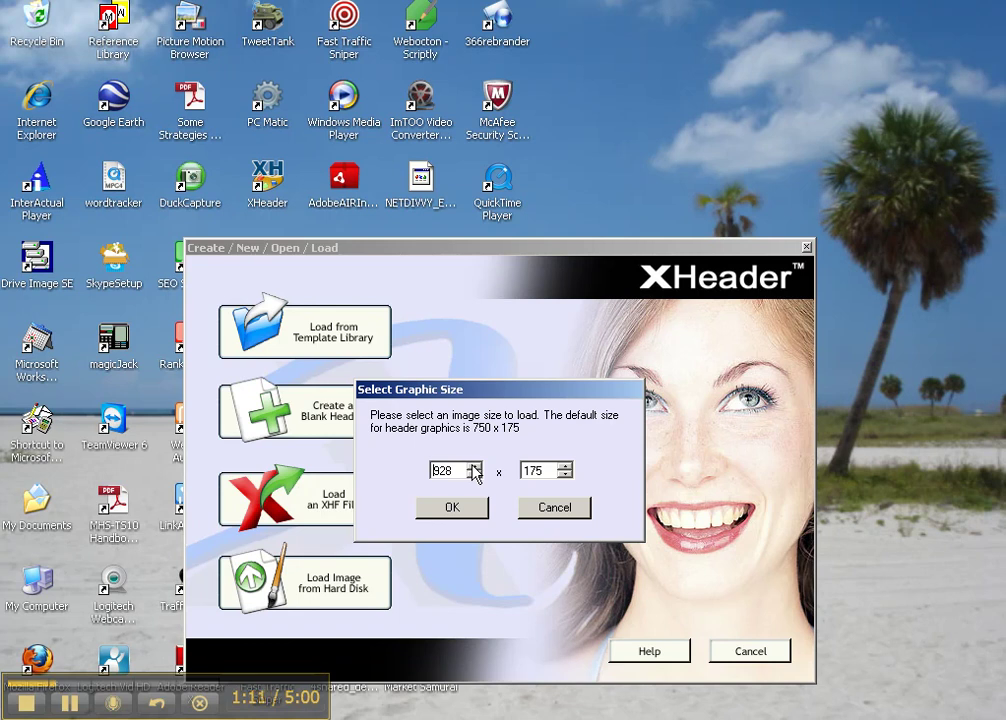
left_click(474, 466)
left_click(474, 466)
left_click(474, 466)
left_click(474, 466)
left_click(474, 466)
left_click(474, 466)
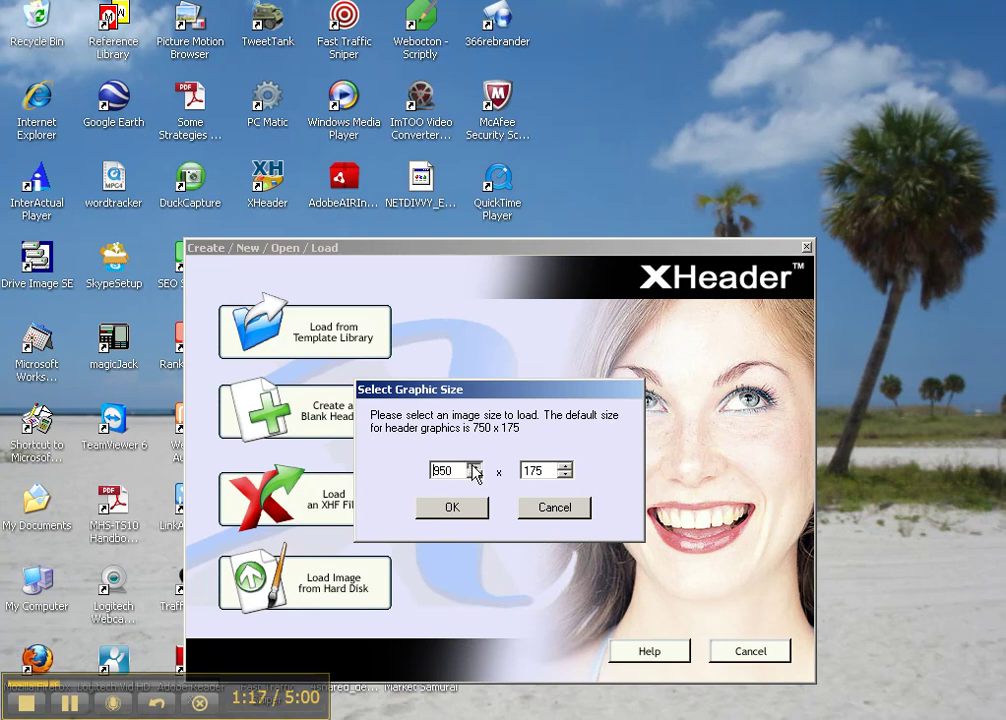
Adjust the header height from 175 to 150
left_click(566, 475)
left_click(566, 475)
left_click_drag(566, 475, 566, 475)
left_click(564, 466)
left_click(564, 466)
left_click(564, 466)
left_click(564, 466)
left_click(564, 466)
left_click(564, 466)
left_click(564, 466)
left_click(564, 466)
left_click(564, 466)
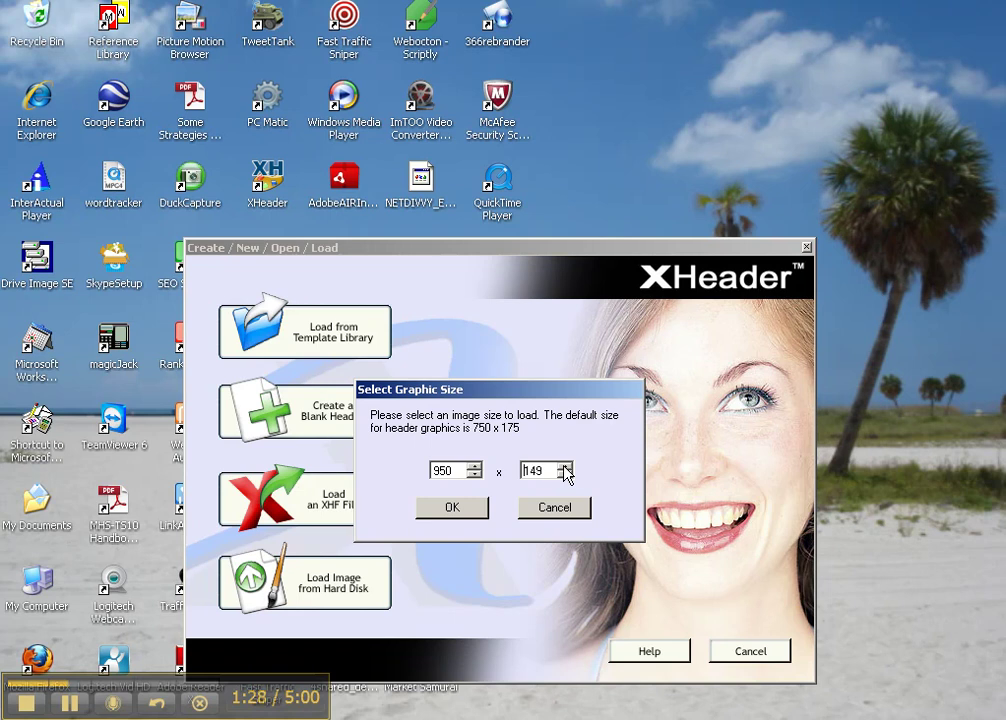
Confirm the 950 x 150 size to open the blank header canvas
left_click(462, 508)
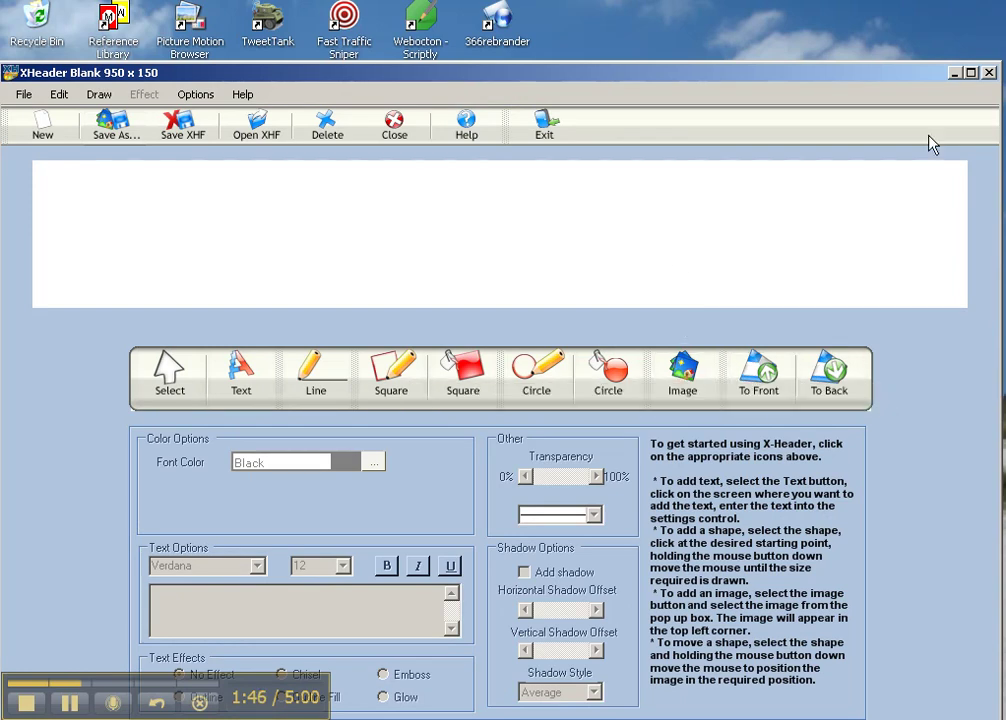
Minimize the header window, then bring it back with Alt+Tab
left_click(955, 73)
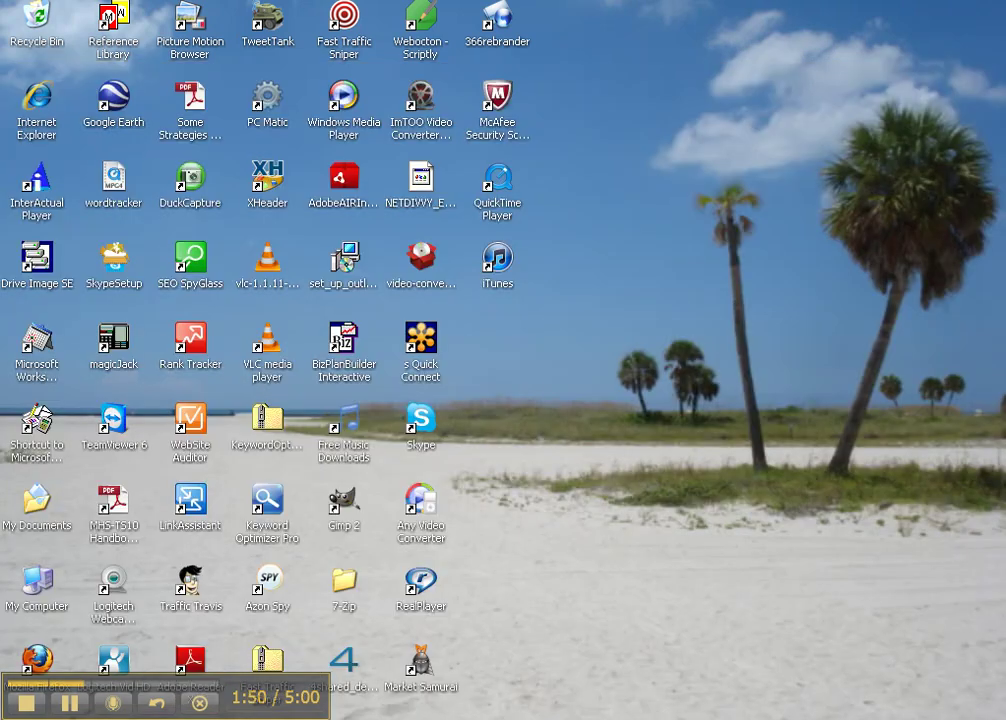
key("alt+Tab")
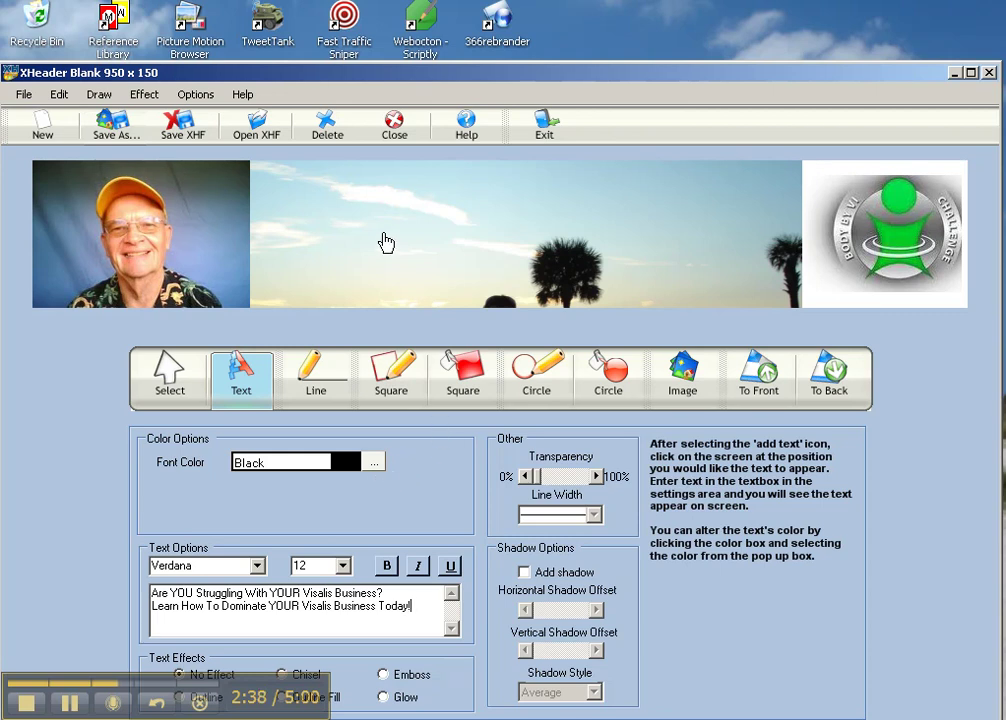
Set the headline text to black (#000000), size 18, bold
left_click(372, 466)
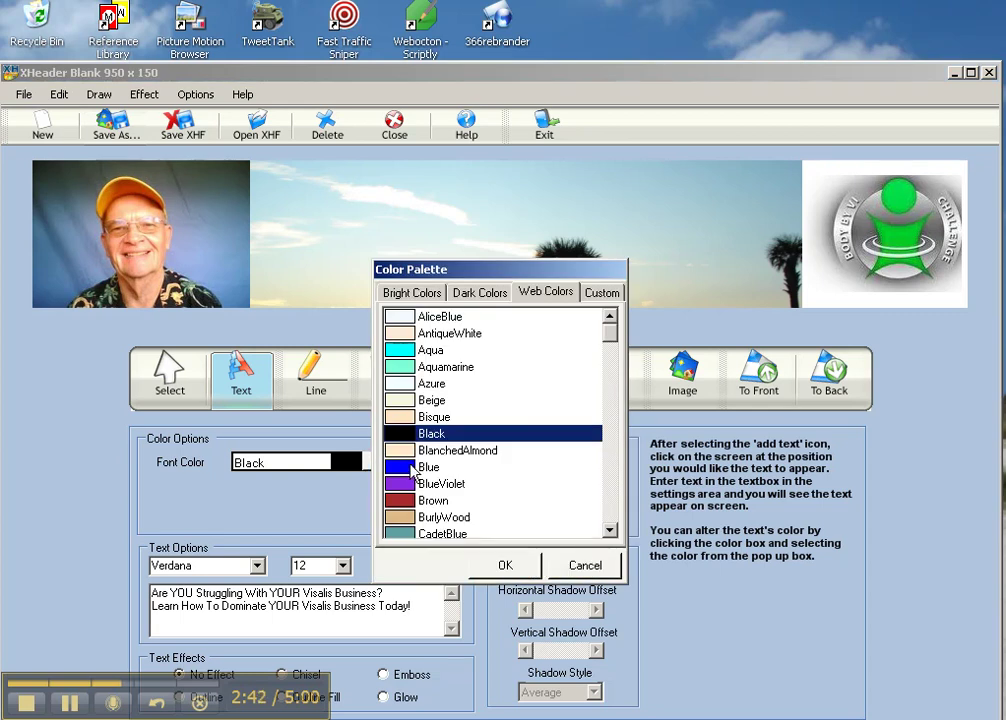
left_click(506, 565)
left_click(343, 566)
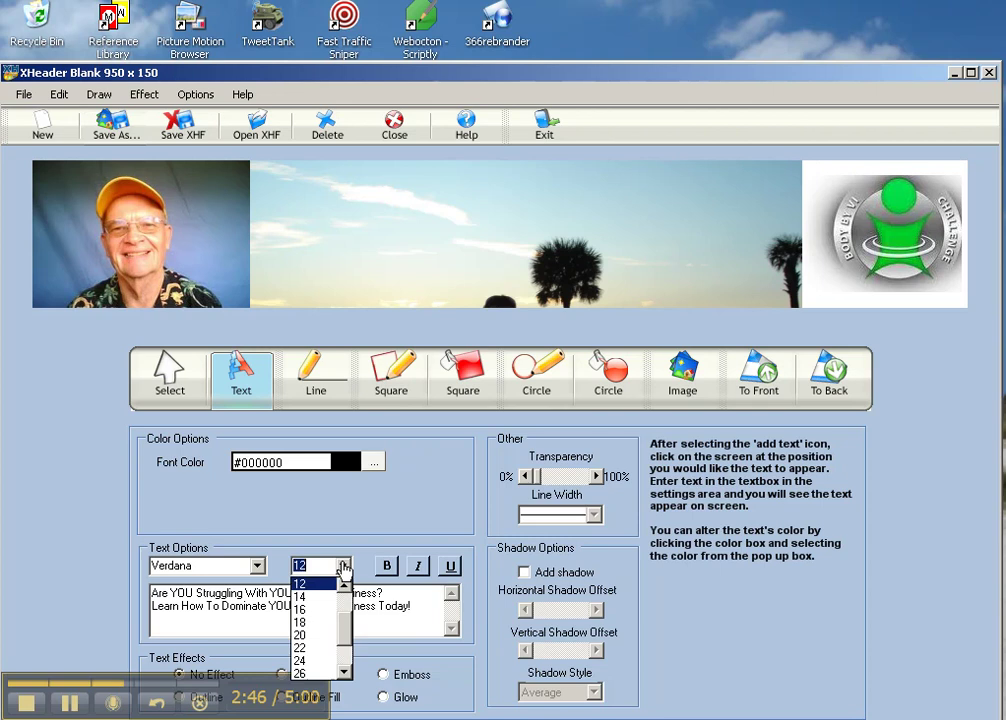
left_click(312, 622)
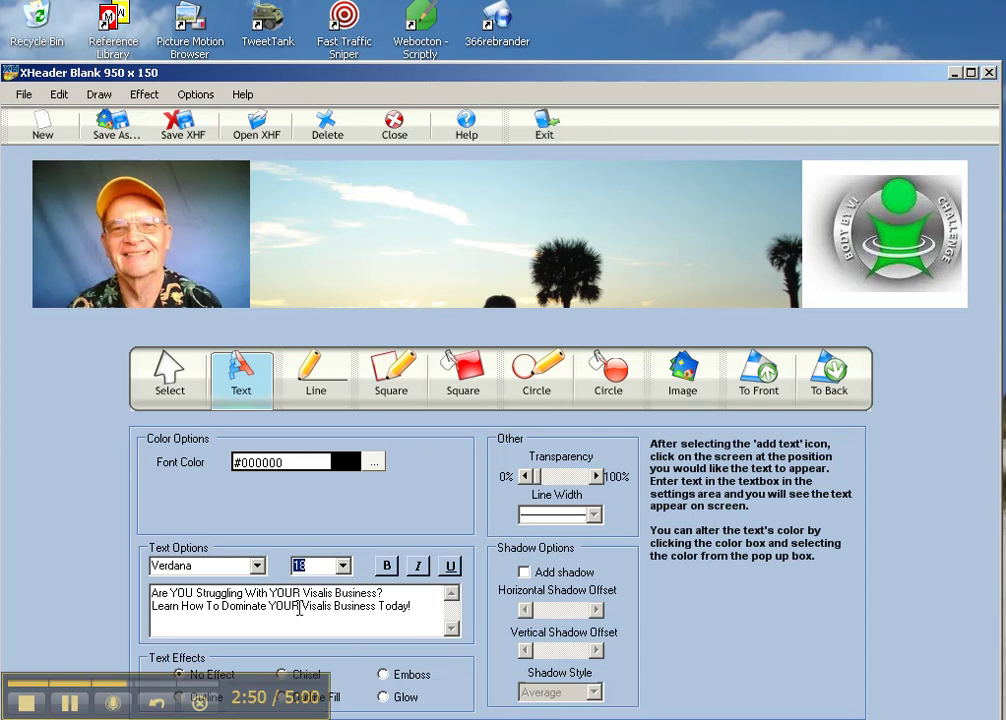
left_click(386, 569)
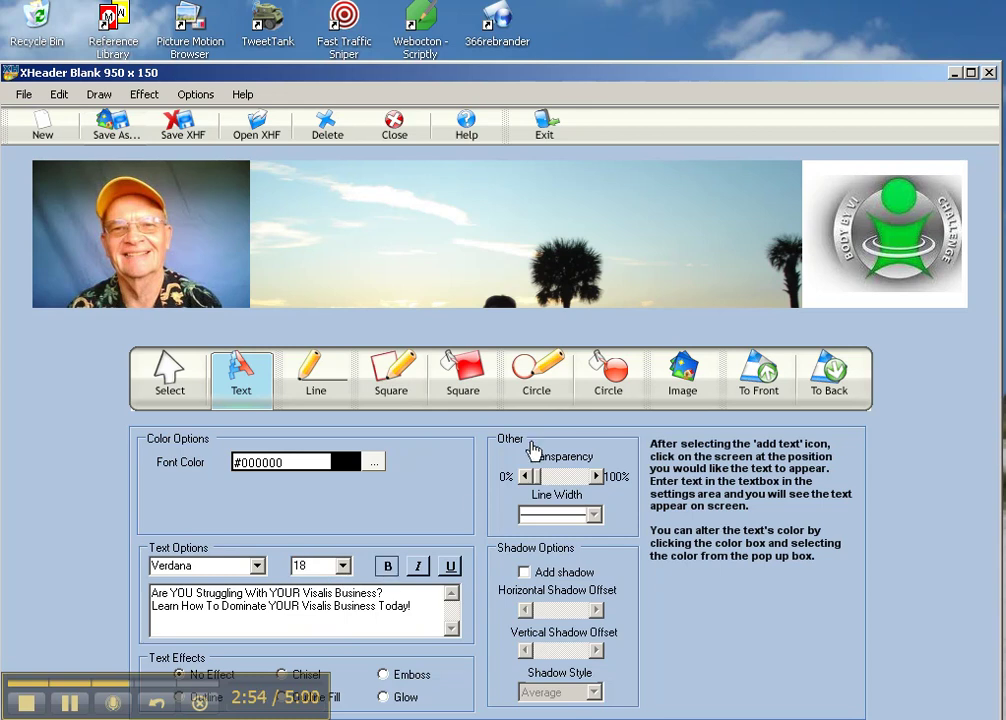
Place the headline at the banner's top left, wrapped to three lines ending 'YOUR Visalis Business Today!'
left_click(712, 292)
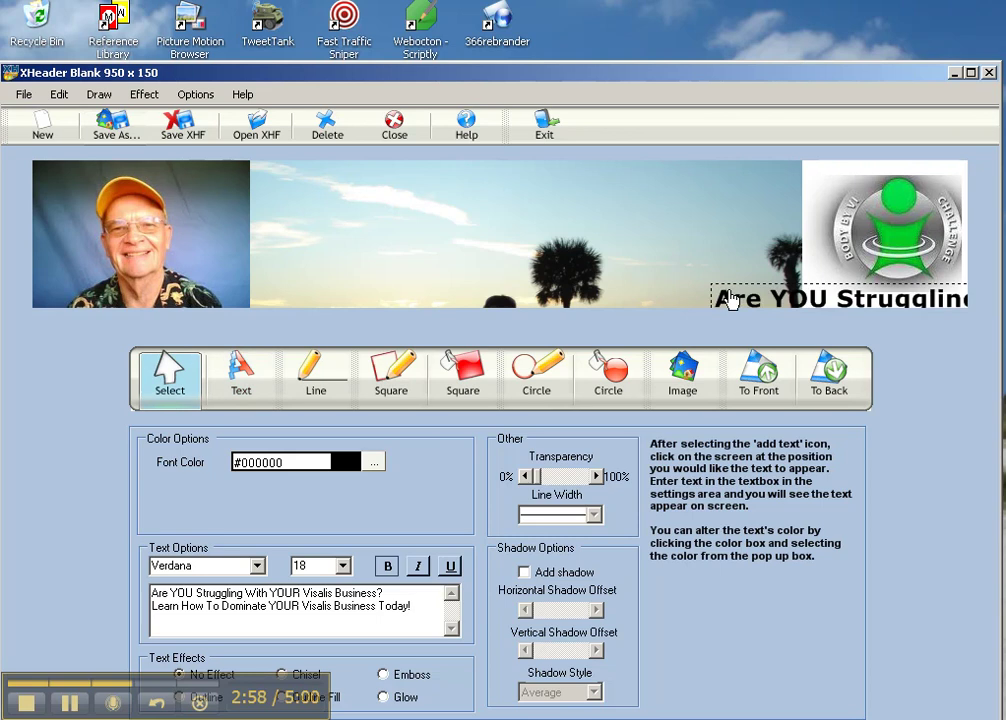
left_click_drag(730, 298, 284, 180)
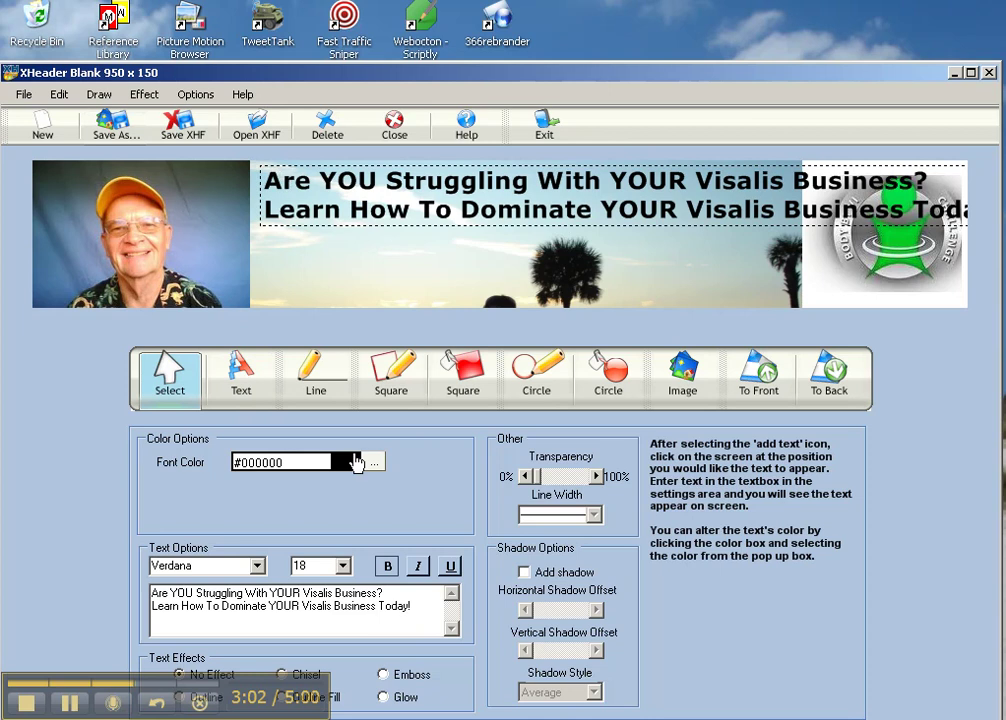
left_click(334, 592)
key("Return")
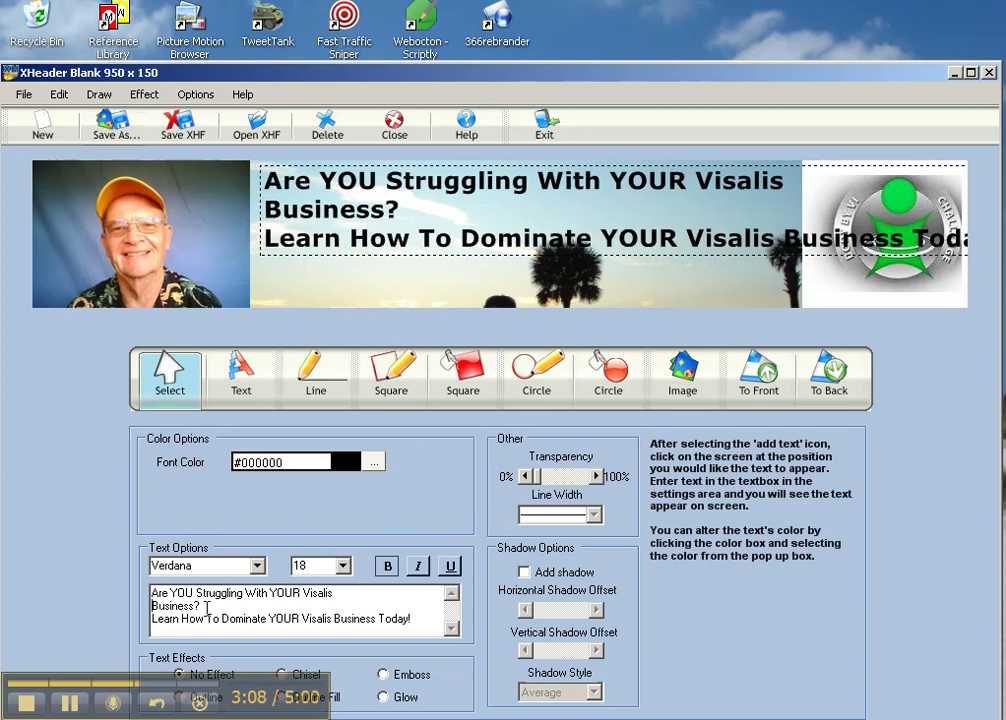
left_click(204, 606)
key("Delete")
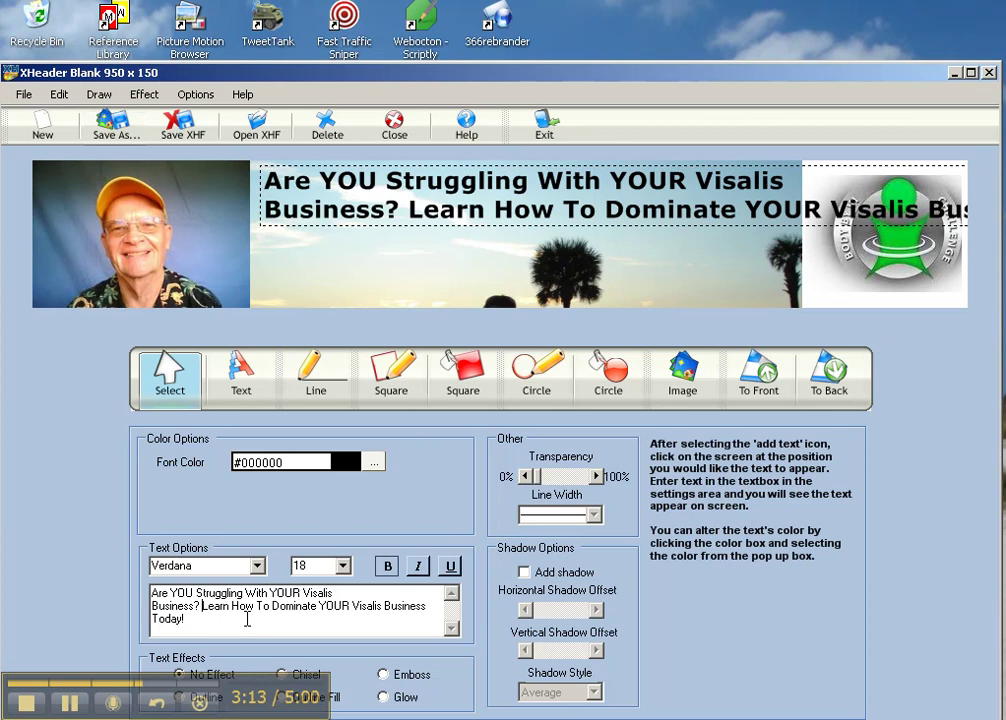
left_click(319, 607)
key("Return")
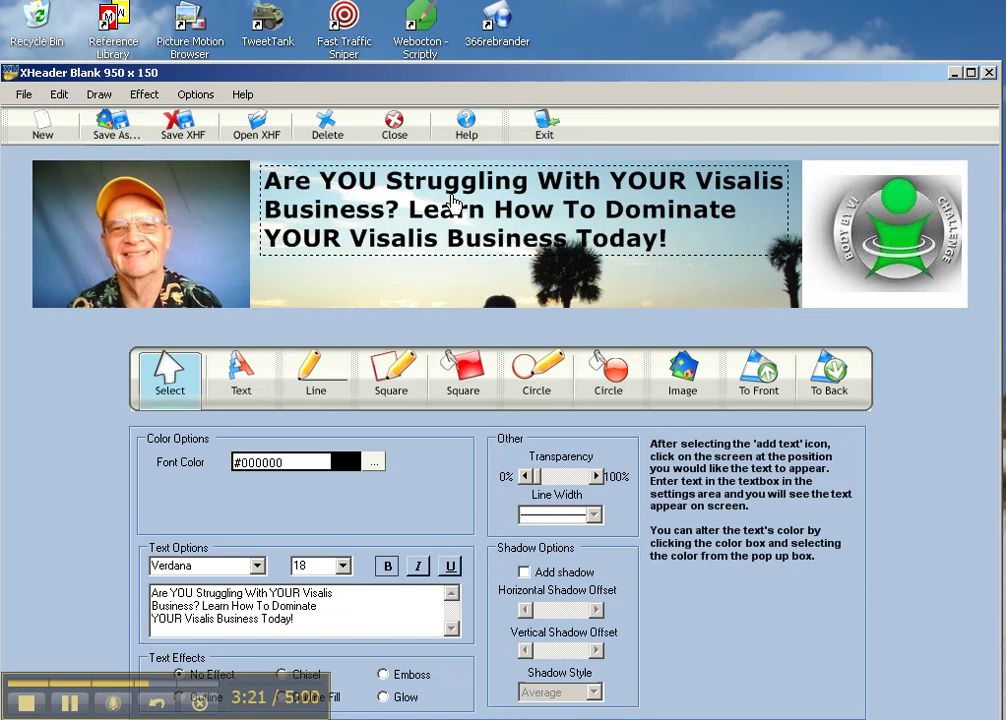
left_click_drag(453, 204, 449, 197)
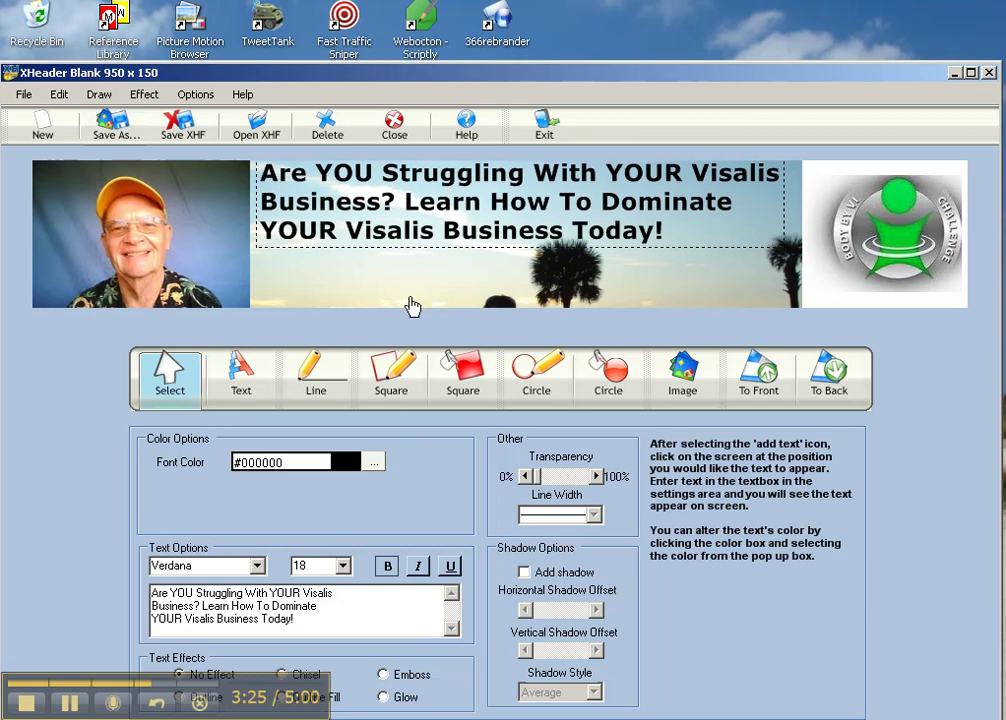
Save the header in PNG format as 'Header - Visalis' in My Pictures
left_click(121, 133)
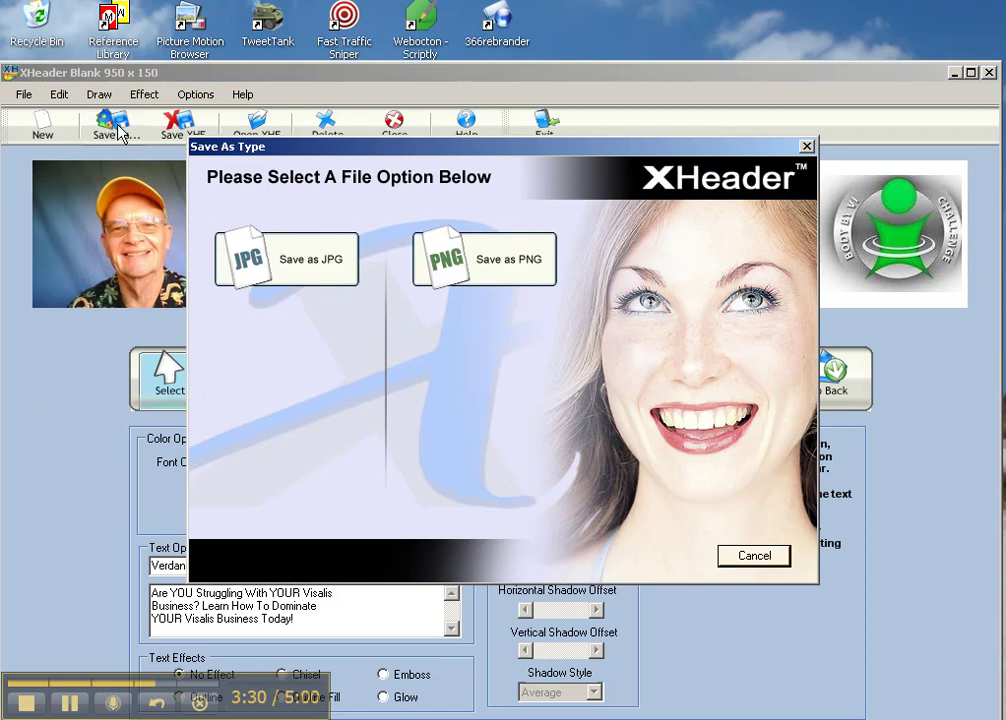
mouse_move(523, 261)
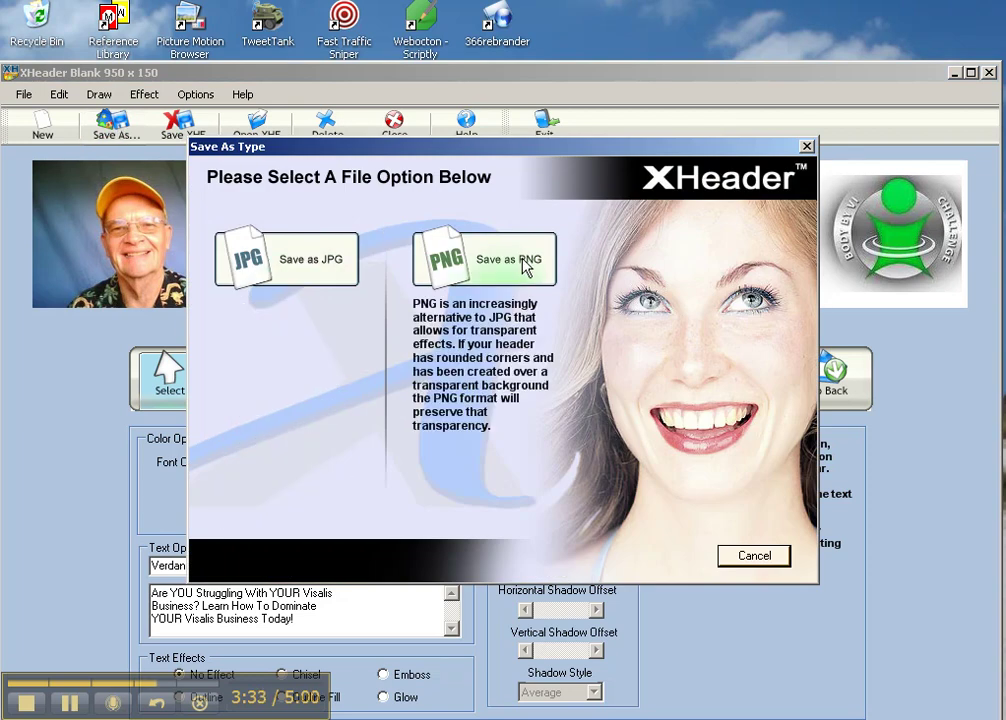
left_click(523, 261)
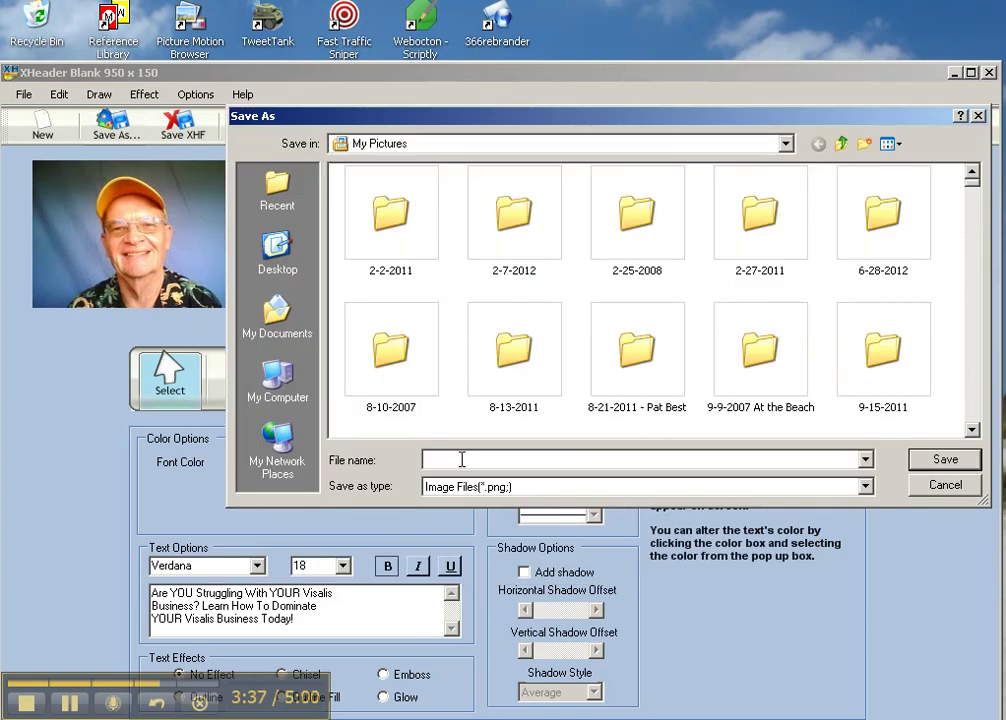
left_click(462, 459)
type("Hea")
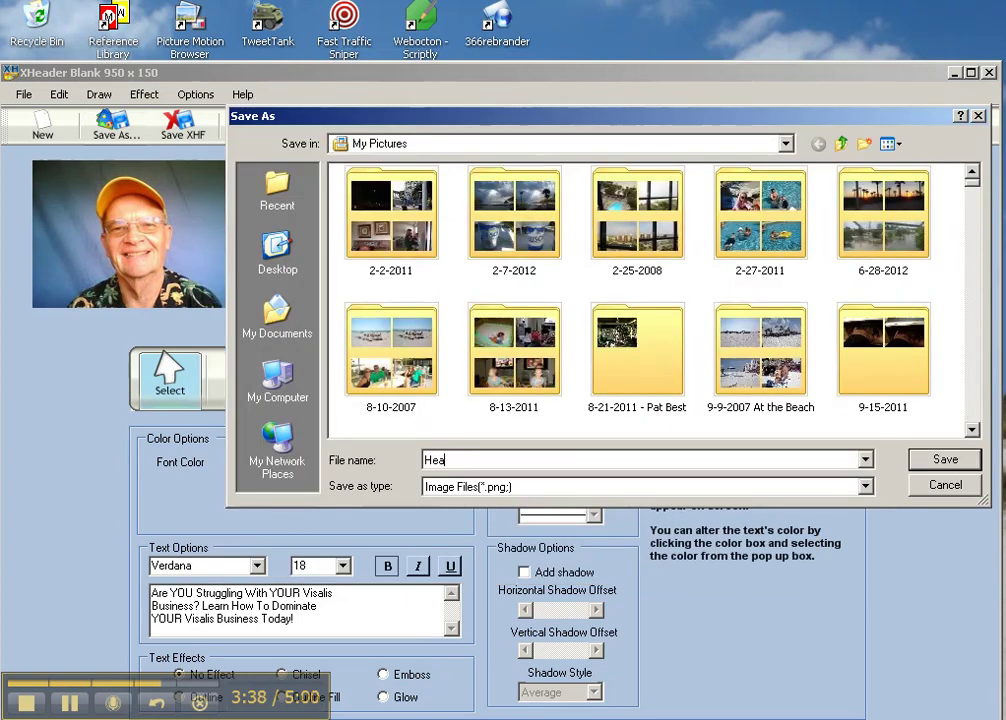
type("der - Visalis")
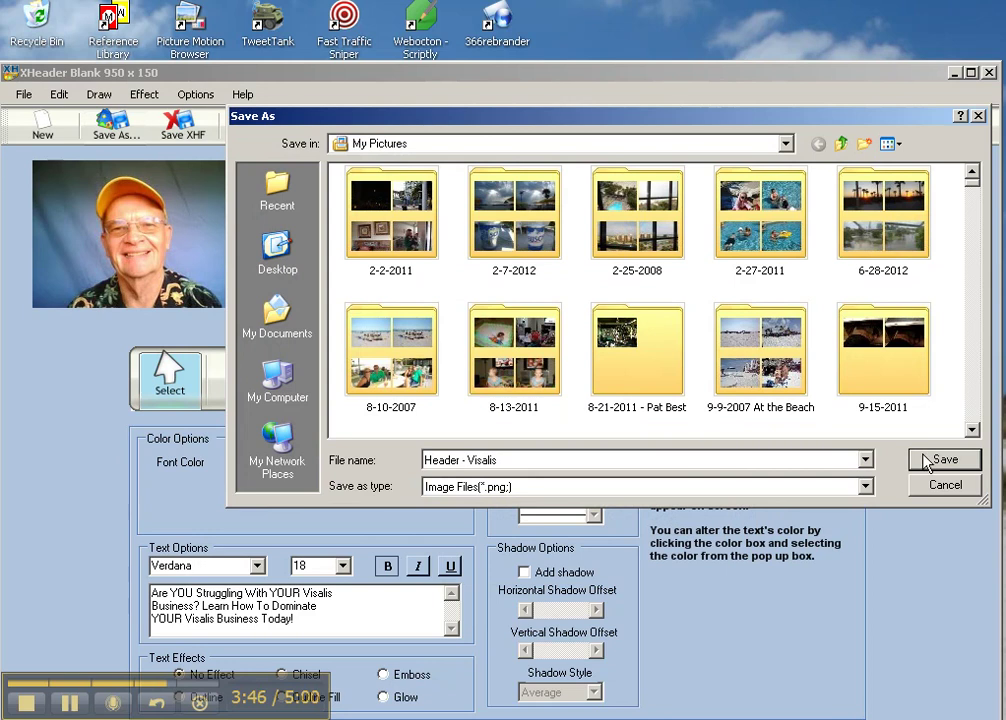
left_click(921, 460)
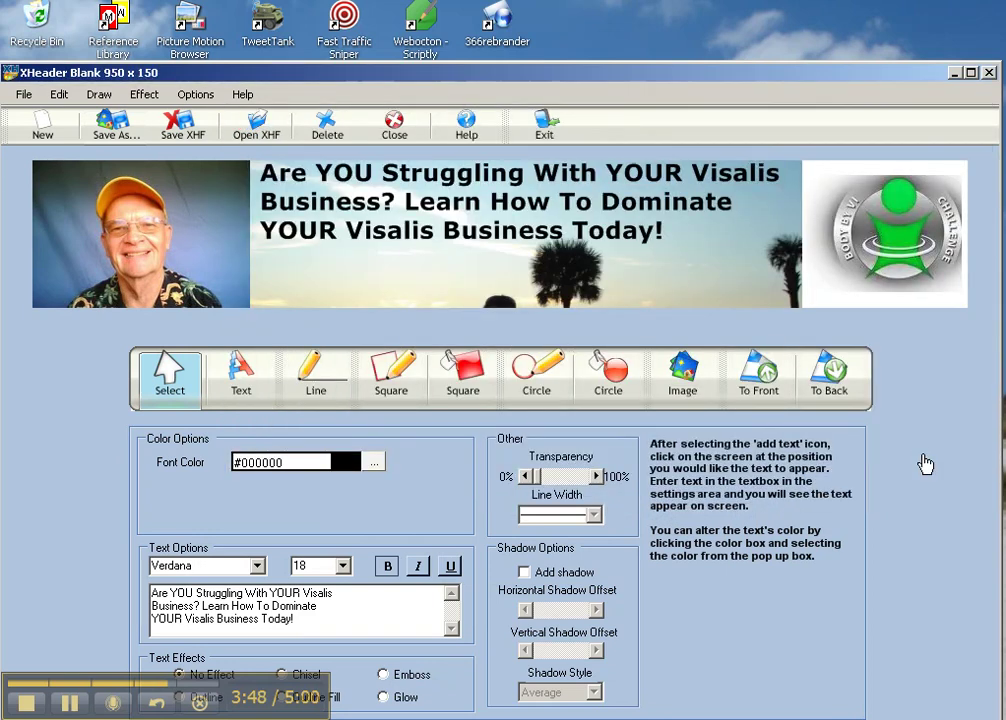